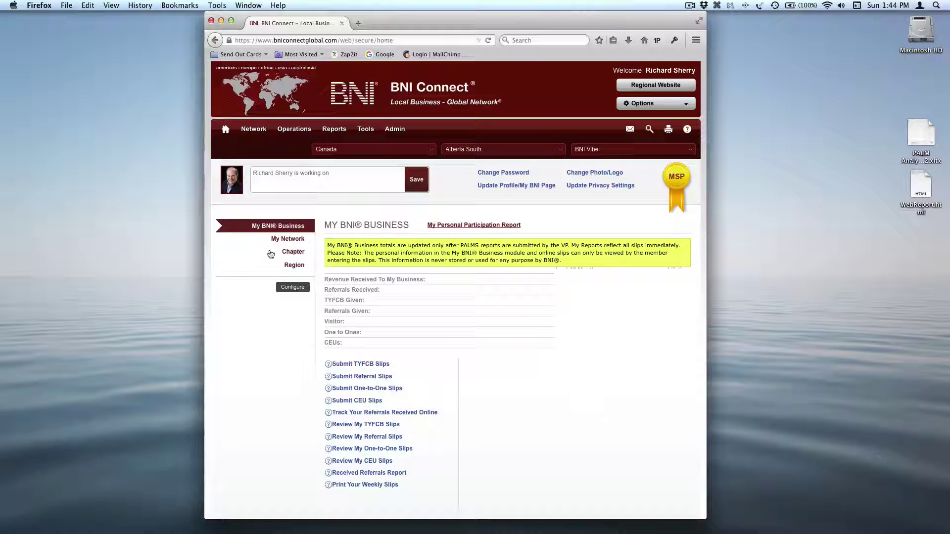
Run the chapter's Summary PALMS Report for 01/02/2016 to 31/07/2016 and export it with headers, opening the file in Microsoft Excel
{"action": "left_click", "coordinate": [296, 253]}
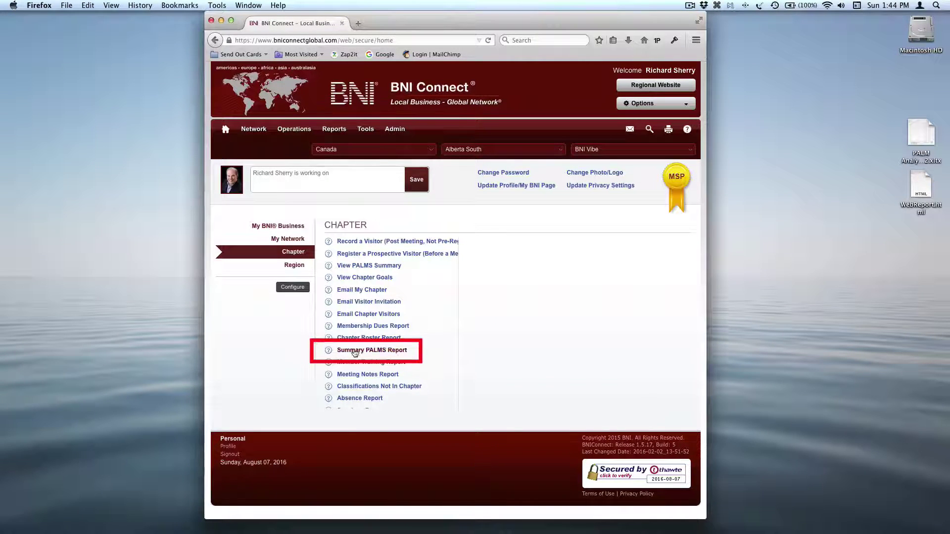
{"action": "left_click", "coordinate": [404, 350]}
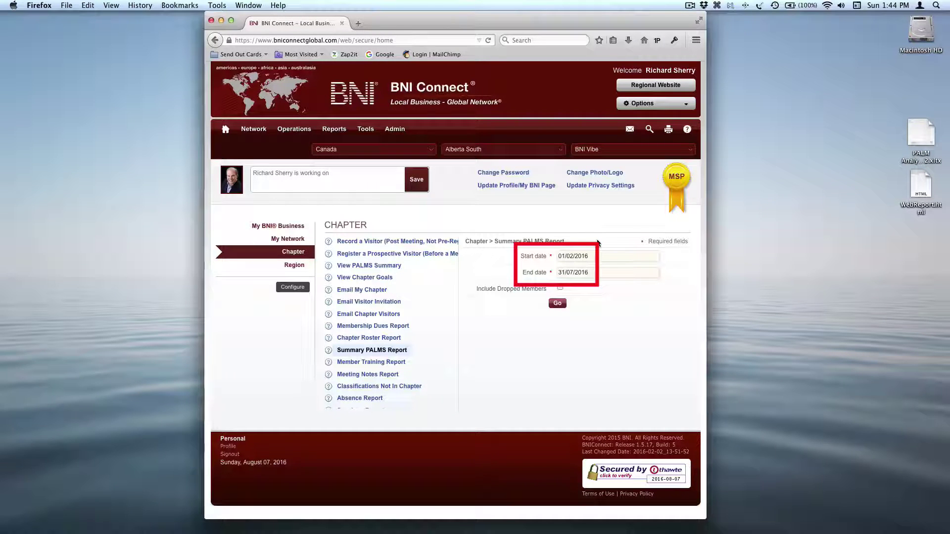
{"action": "left_click", "coordinate": [558, 303]}
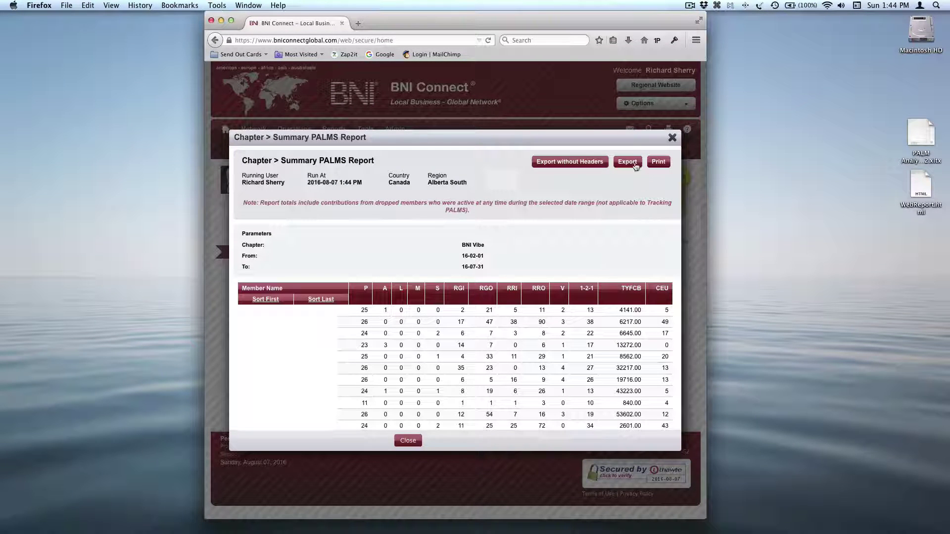
{"action": "left_click", "coordinate": [626, 163]}
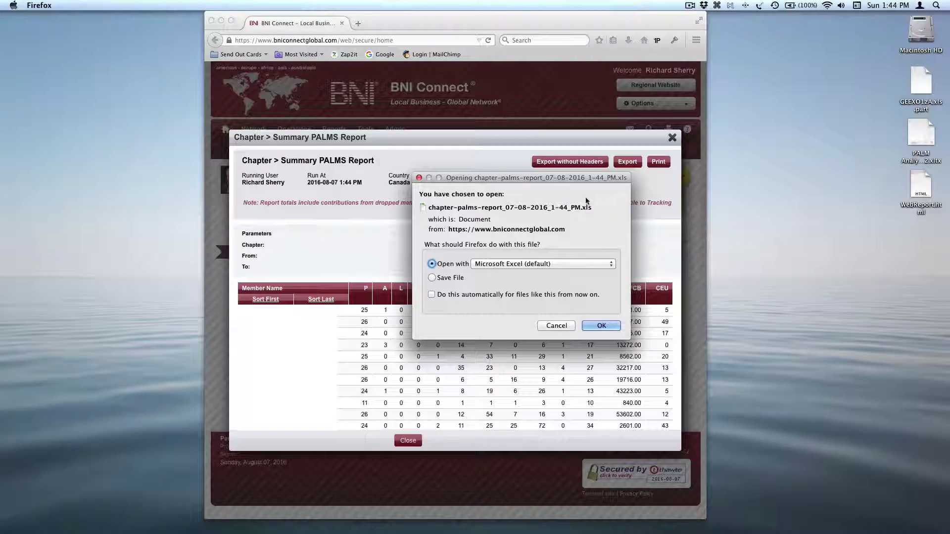
{"action": "left_click", "coordinate": [600, 326]}
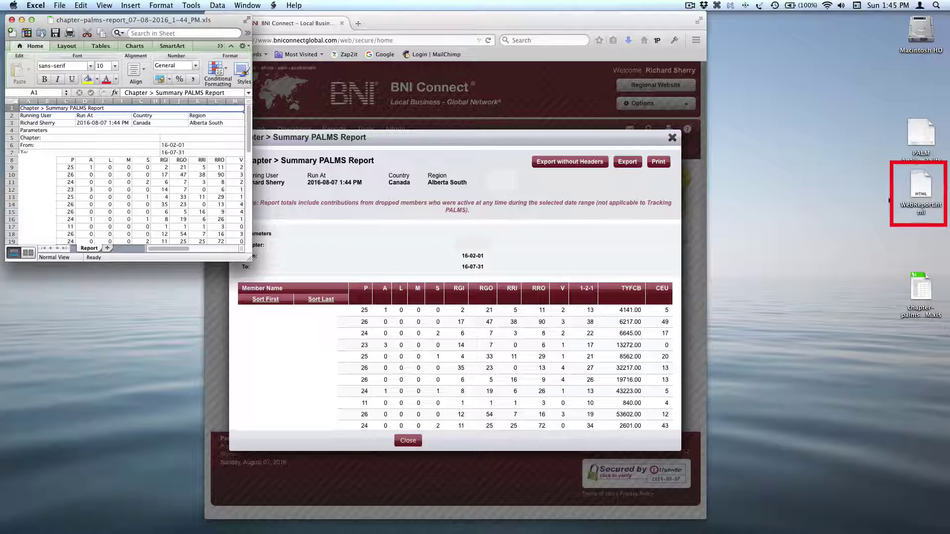
Import WebReport.html from the Desktop into Excel as an HTML file
{"action": "left_click", "coordinate": [927, 192]}
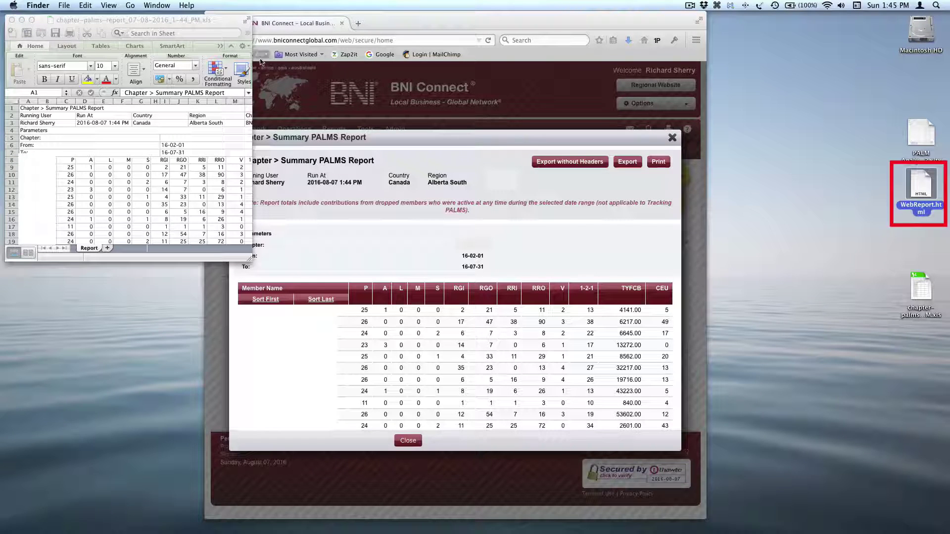
{"action": "left_click", "coordinate": [177, 19]}
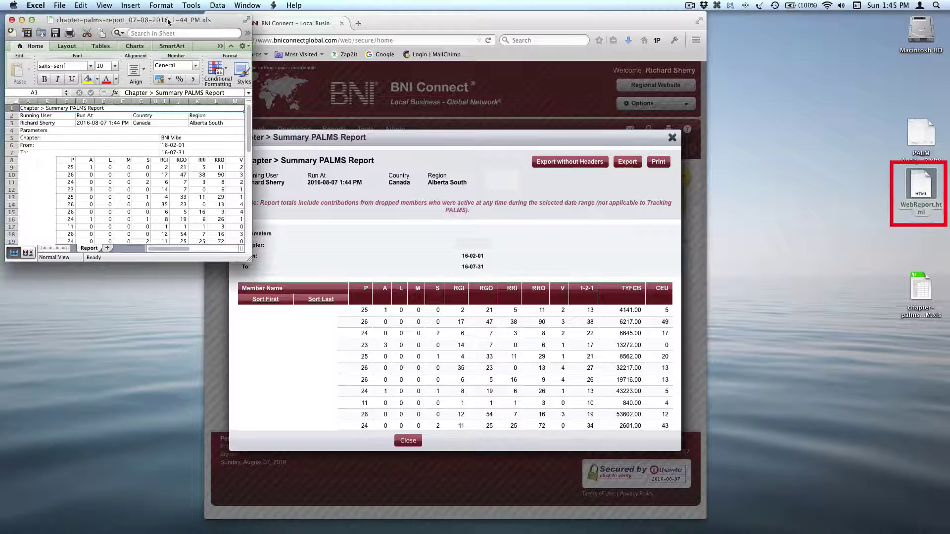
{"action": "left_click", "coordinate": [60, 5]}
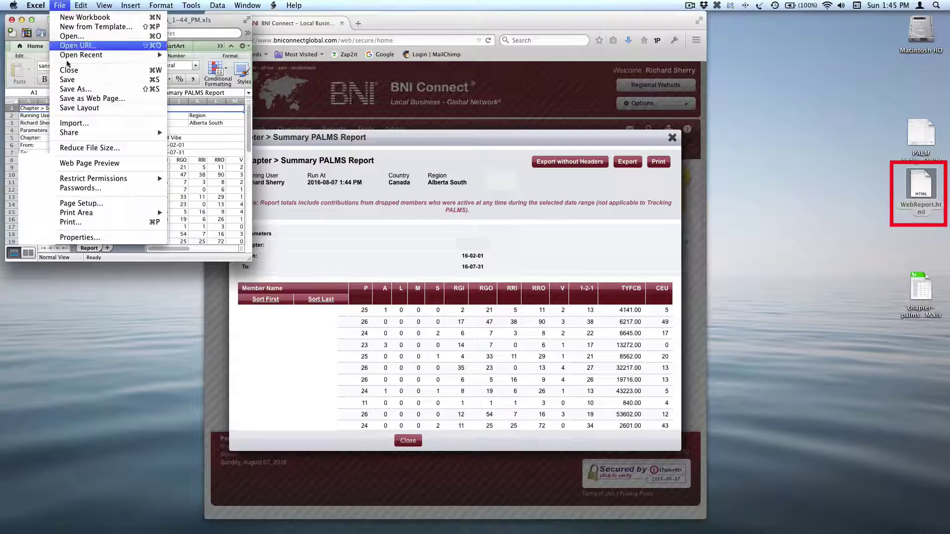
{"action": "left_click", "coordinate": [74, 125]}
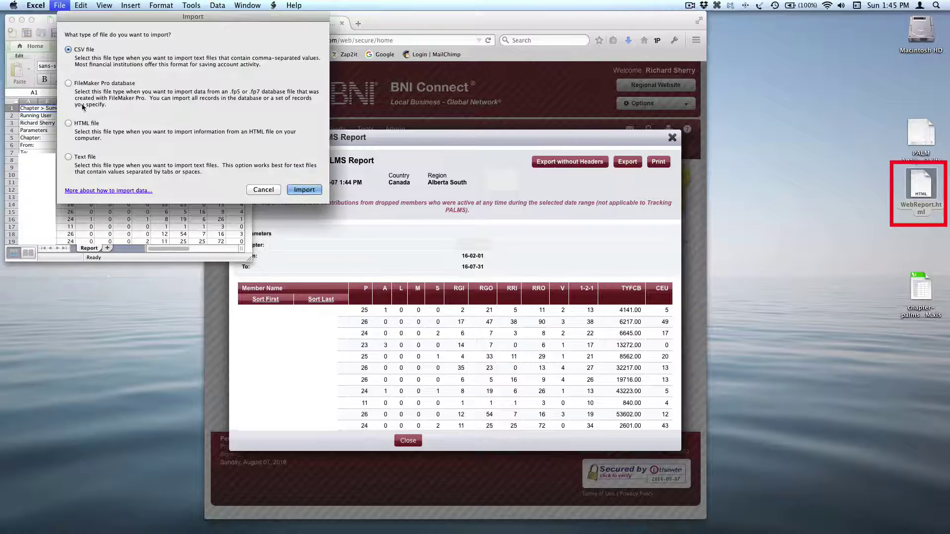
{"action": "left_click", "coordinate": [84, 125]}
{"action": "left_click", "coordinate": [303, 190]}
{"action": "key", "text": "super+o"}
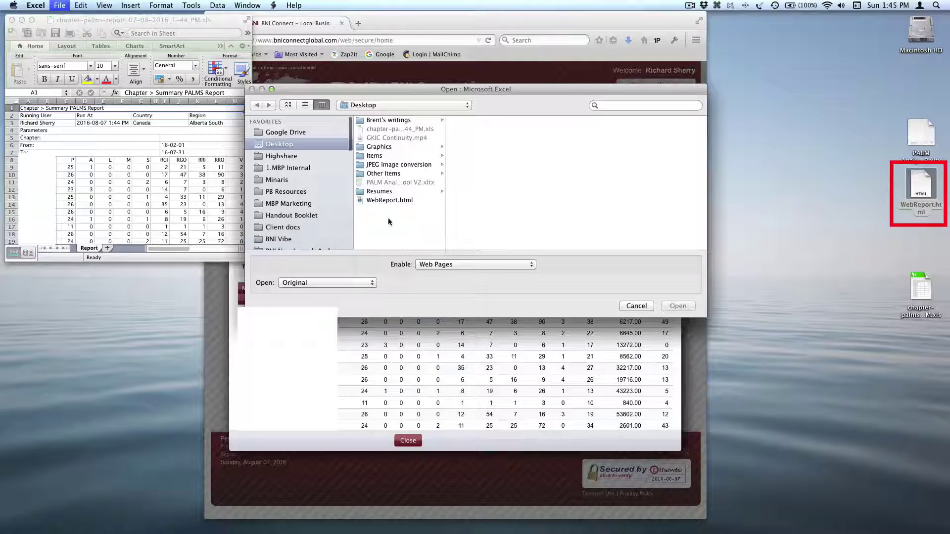
{"action": "double_click", "coordinate": [393, 200]}
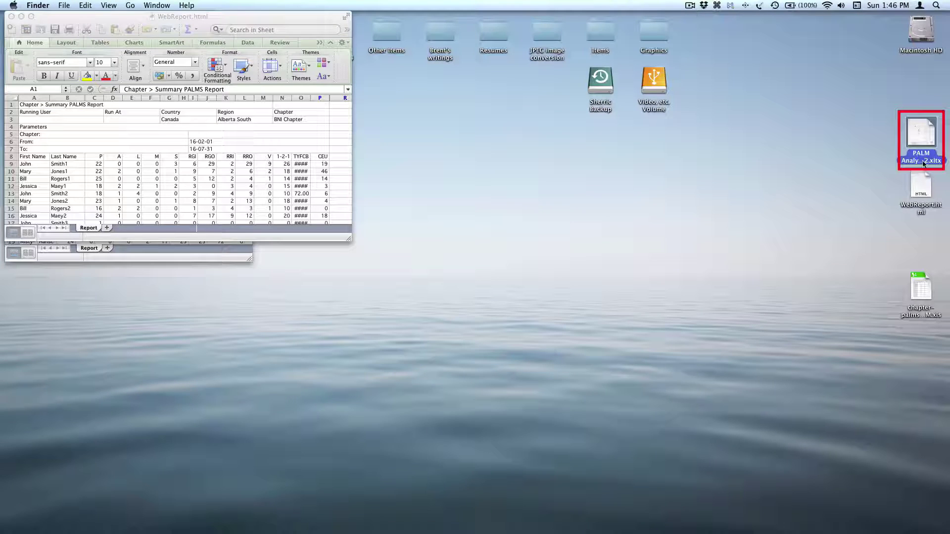
Open the PALM Analysis Tool V2.xltx template from the desktop
{"action": "left_click", "coordinate": [922, 162]}
{"action": "key", "text": "super+a"}
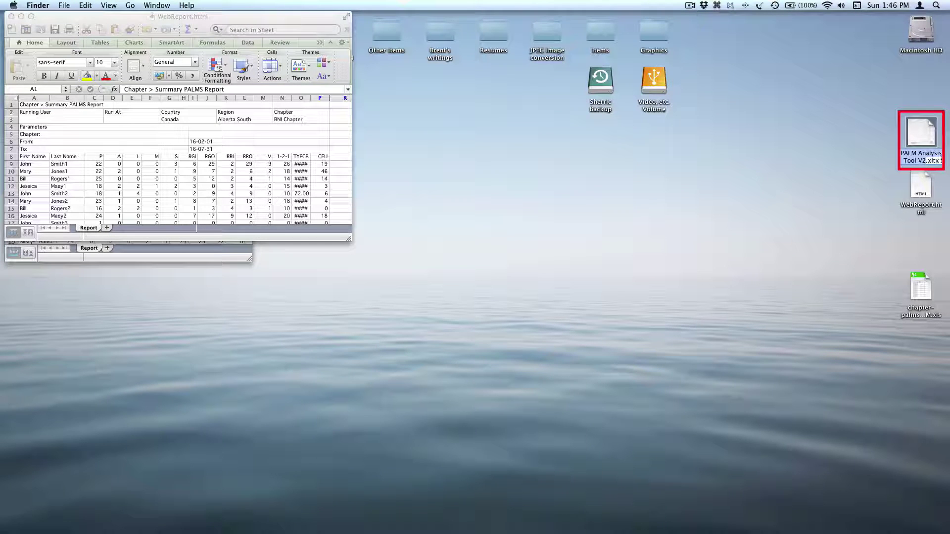
{"action": "left_click_drag", "start_coordinate": [941, 161], "coordinate": [931, 160]}
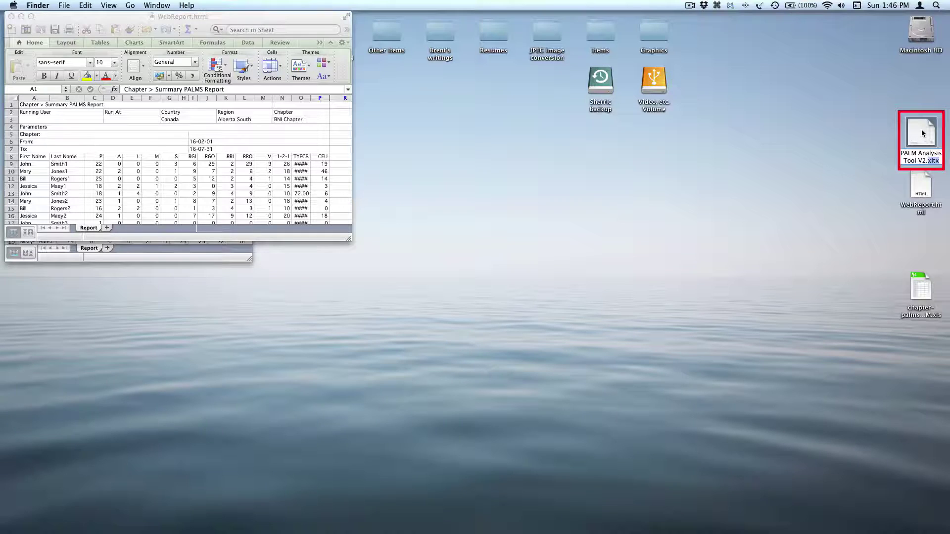
{"action": "double_click", "coordinate": [922, 133]}
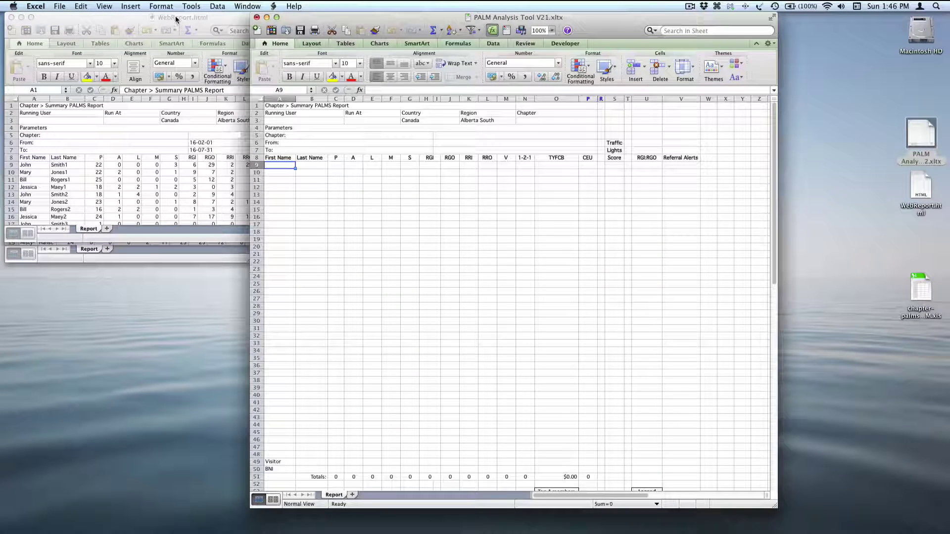
Copy the header block in rows 1 to 7 of WebReport.html to A1 of the analysis template, replacing the existing contents
{"action": "left_click", "coordinate": [131, 18]}
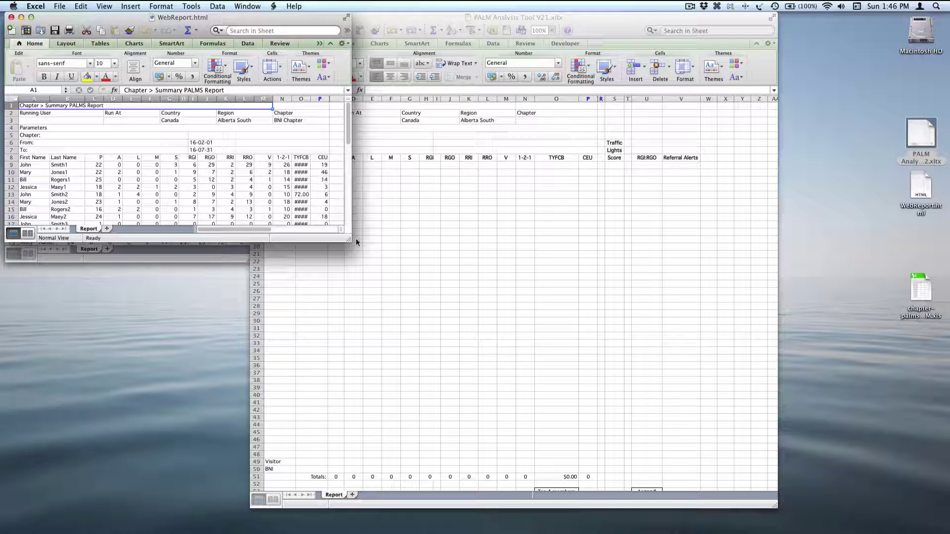
{"action": "left_click_drag", "start_coordinate": [345, 239], "coordinate": [345, 377]}
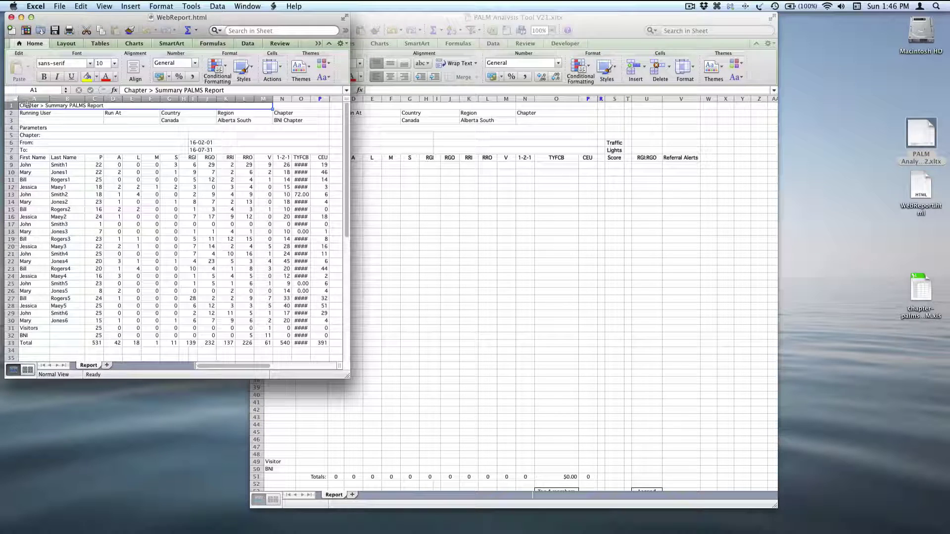
{"action": "left_click_drag", "start_coordinate": [28, 105], "coordinate": [211, 149]}
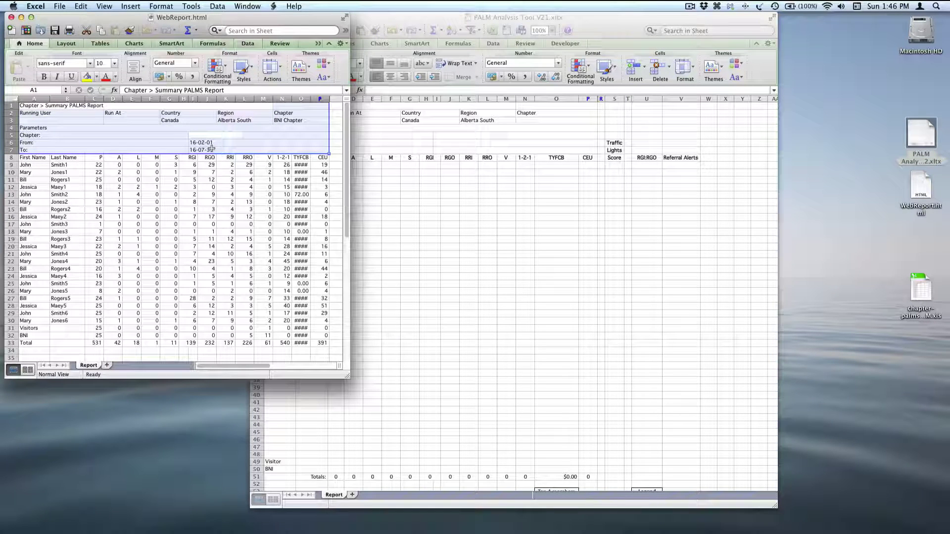
{"action": "key", "text": "super+c"}
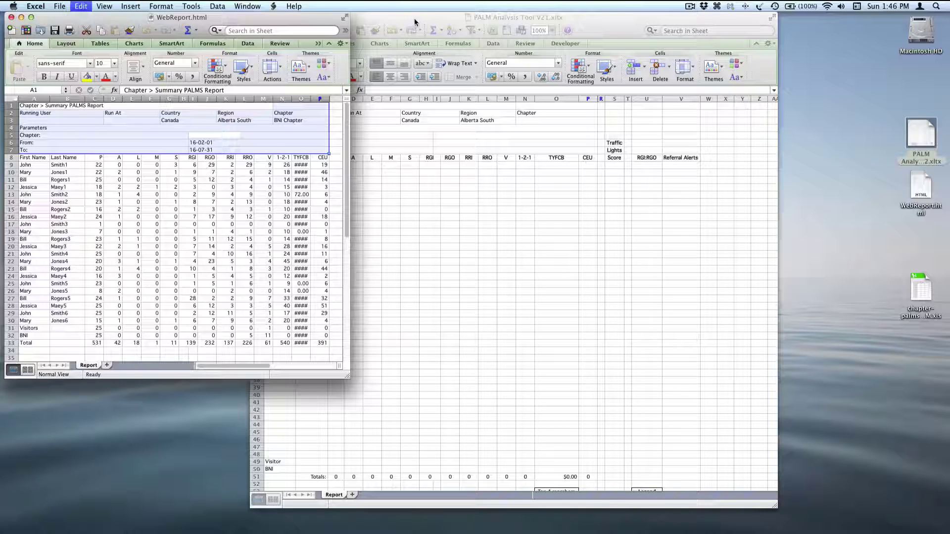
{"action": "left_click", "coordinate": [375, 88]}
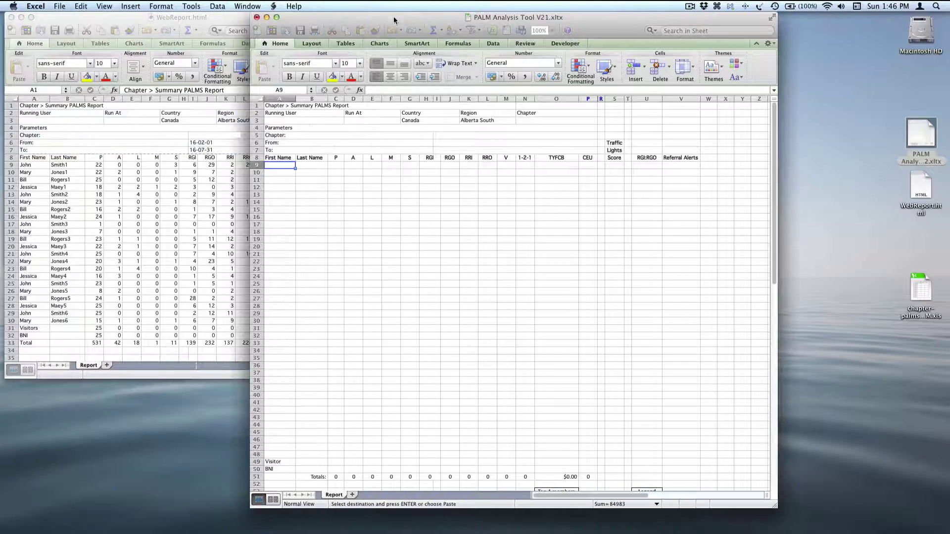
{"action": "left_click", "coordinate": [286, 106]}
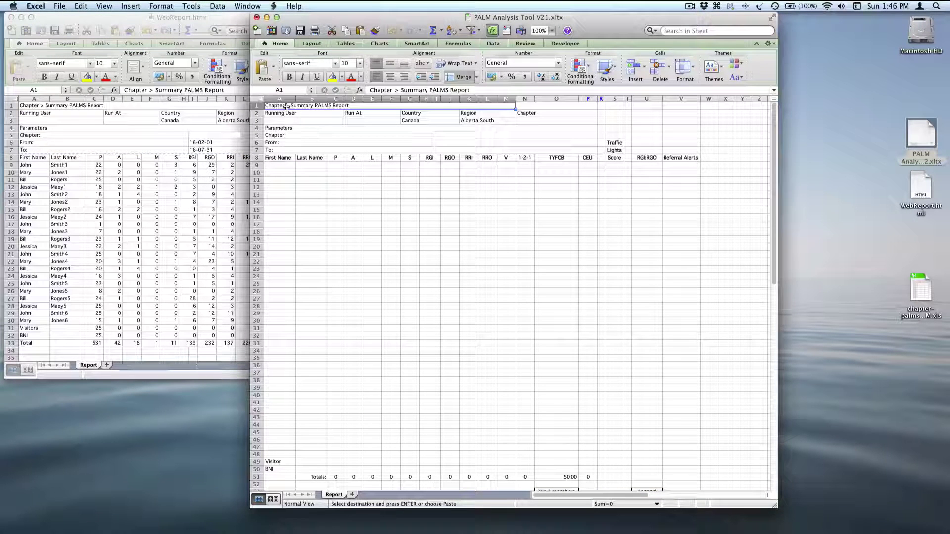
{"action": "key", "text": "super+v"}
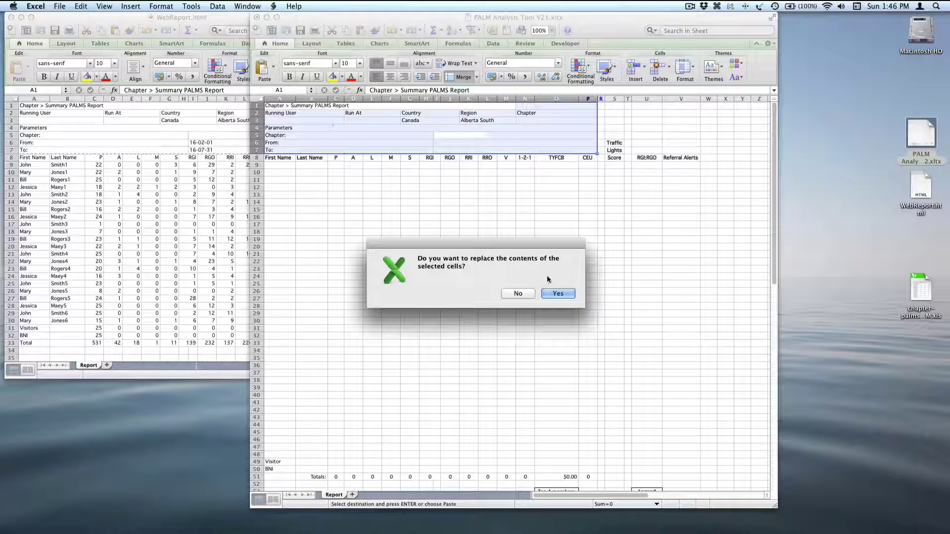
{"action": "left_click", "coordinate": [555, 294]}
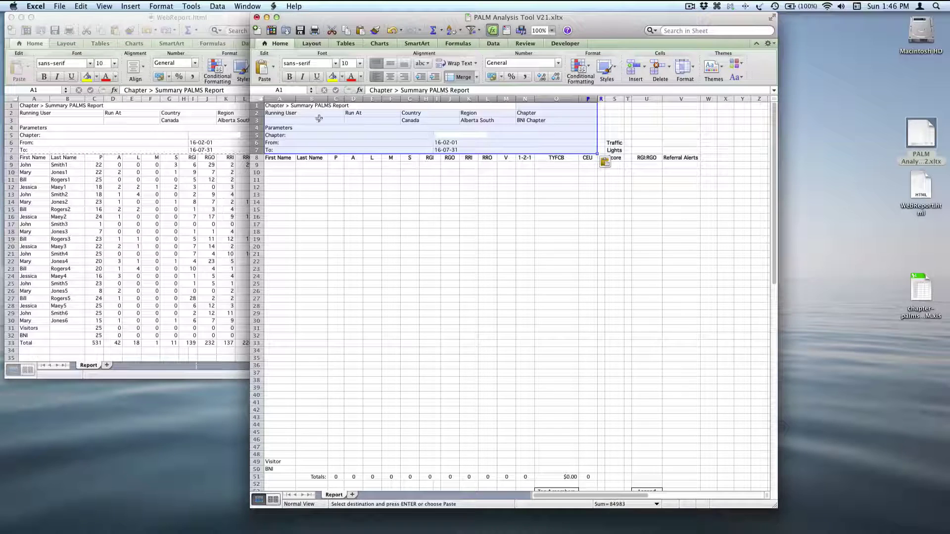
Copy all member rows A9:P30 from WebReport.html, without the Visitors, BNI and Total rows, into the analysis template starting at A9
{"action": "left_click", "coordinate": [147, 16]}
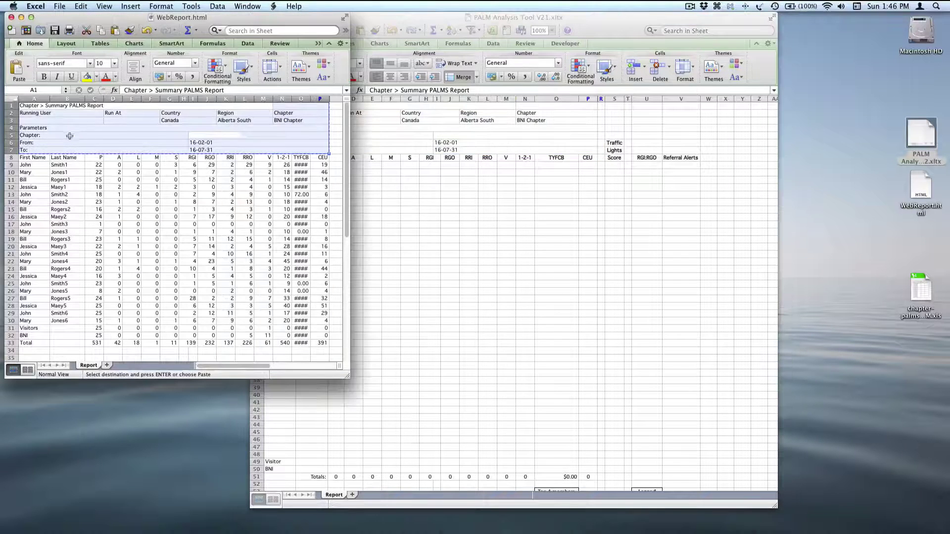
{"action": "left_click", "coordinate": [22, 168]}
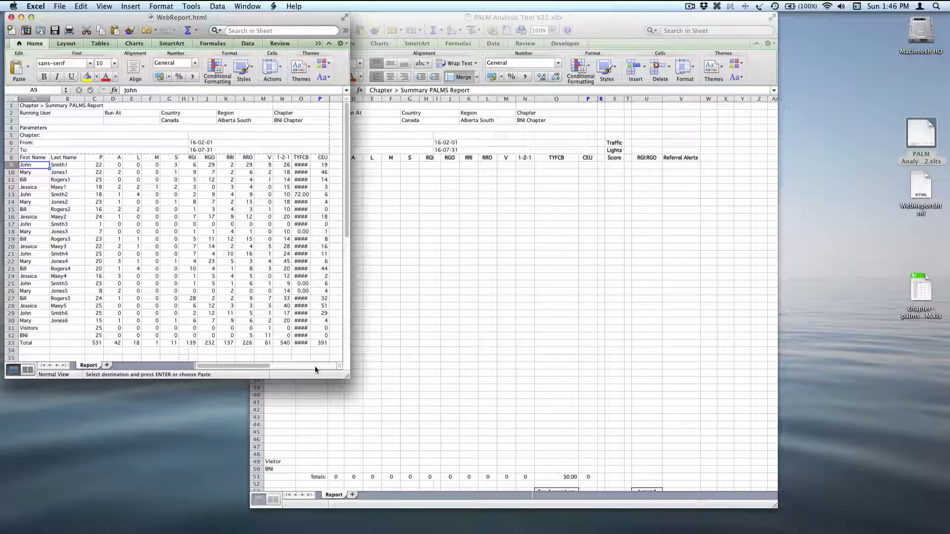
{"action": "left_click", "coordinate": [323, 321], "text": "shift"}
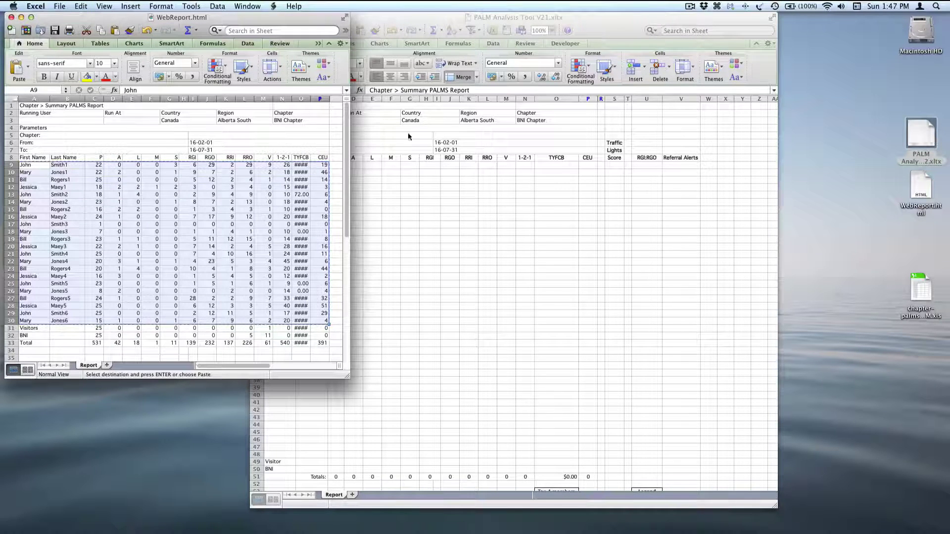
{"action": "left_click", "coordinate": [427, 19]}
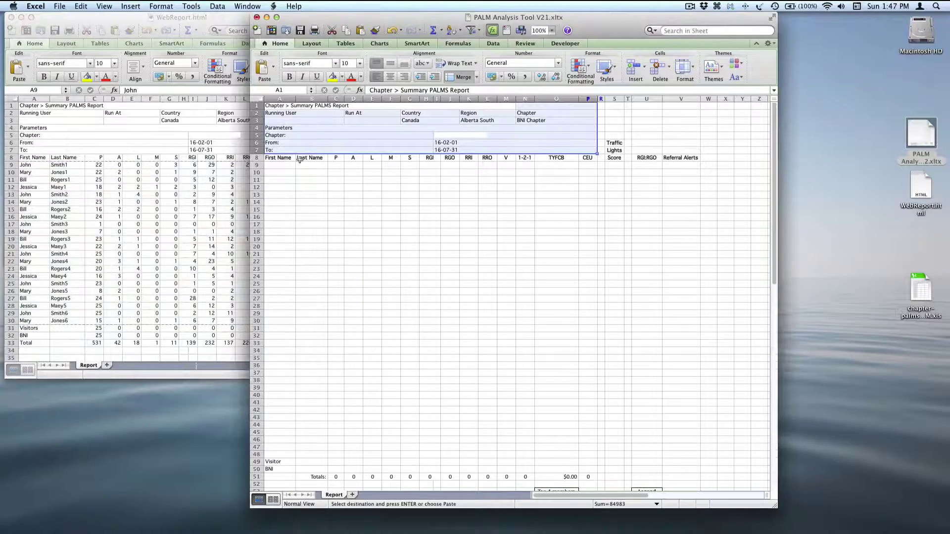
{"action": "left_click", "coordinate": [273, 165]}
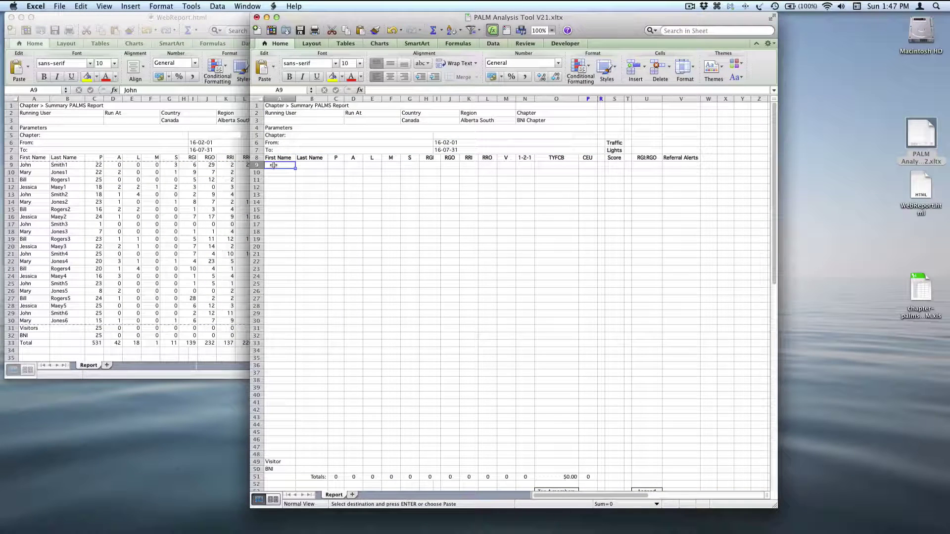
{"action": "key", "text": "super+v"}
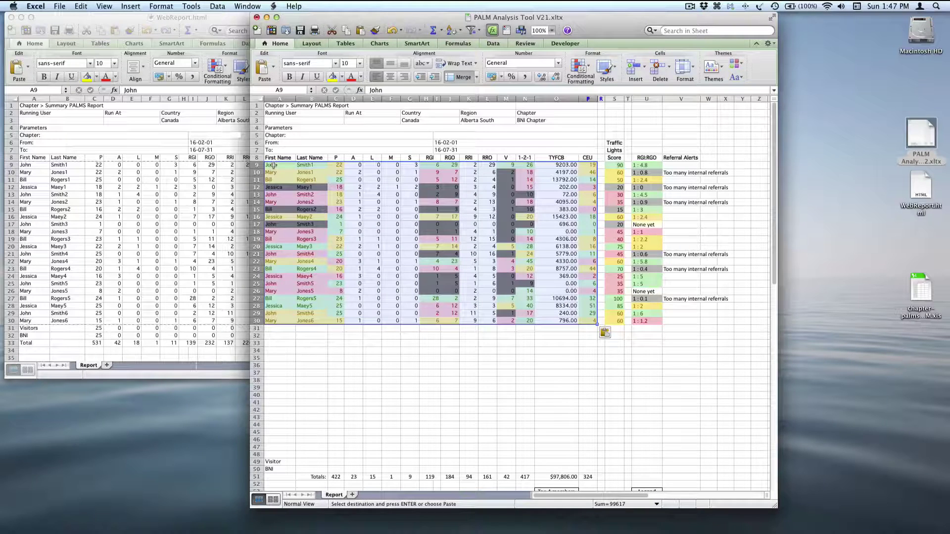
Copy the Visitors and BNI rows A31:P32 from WebReport.html over the matching rows of the analysis template, starting at A49
{"action": "left_click", "coordinate": [32, 327]}
{"action": "left_click", "coordinate": [32, 327]}
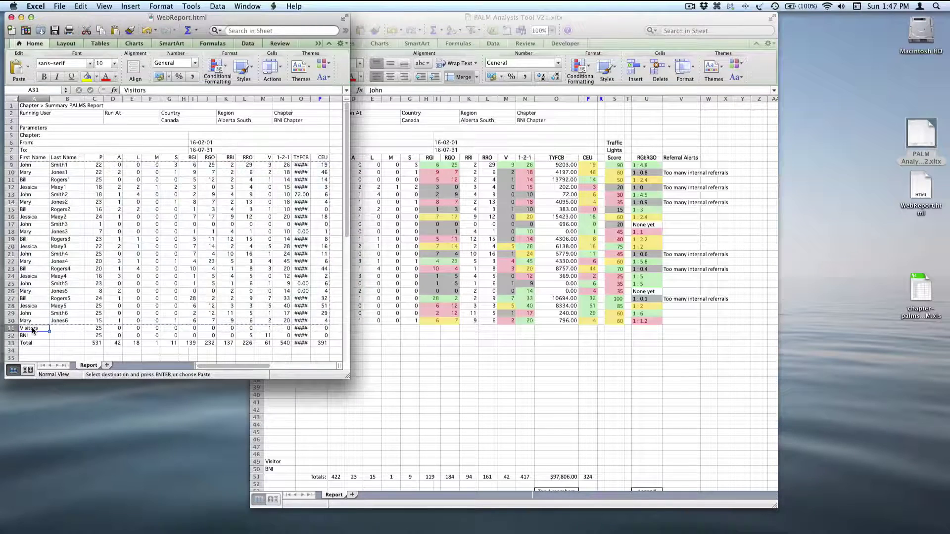
{"action": "left_click", "coordinate": [321, 337], "text": "shift"}
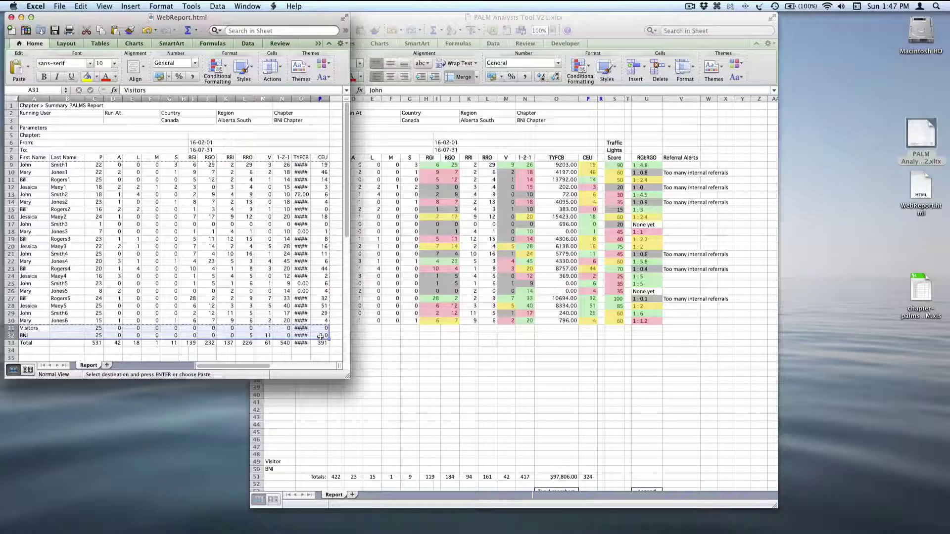
{"action": "left_click", "coordinate": [417, 354]}
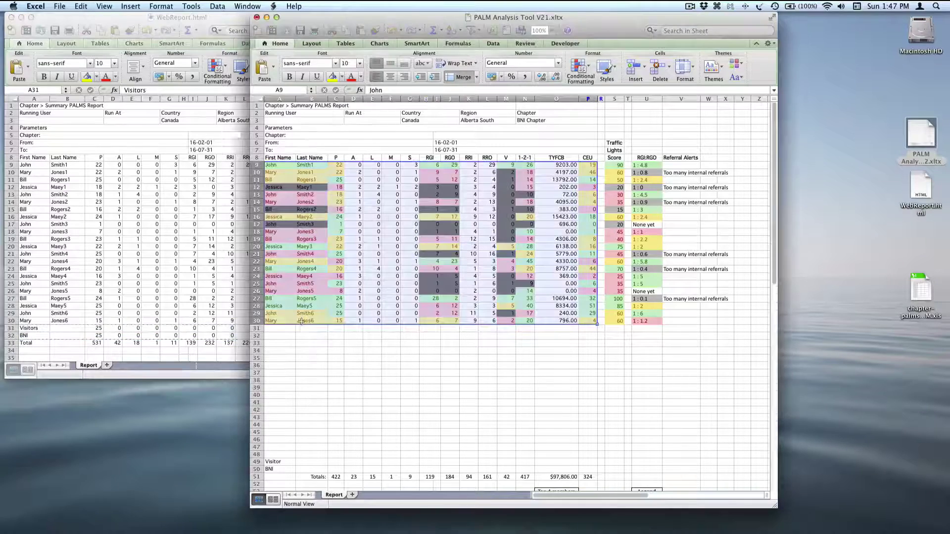
{"action": "scroll", "coordinate": [289, 425], "scroll_direction": "down", "scroll_amount": 1}
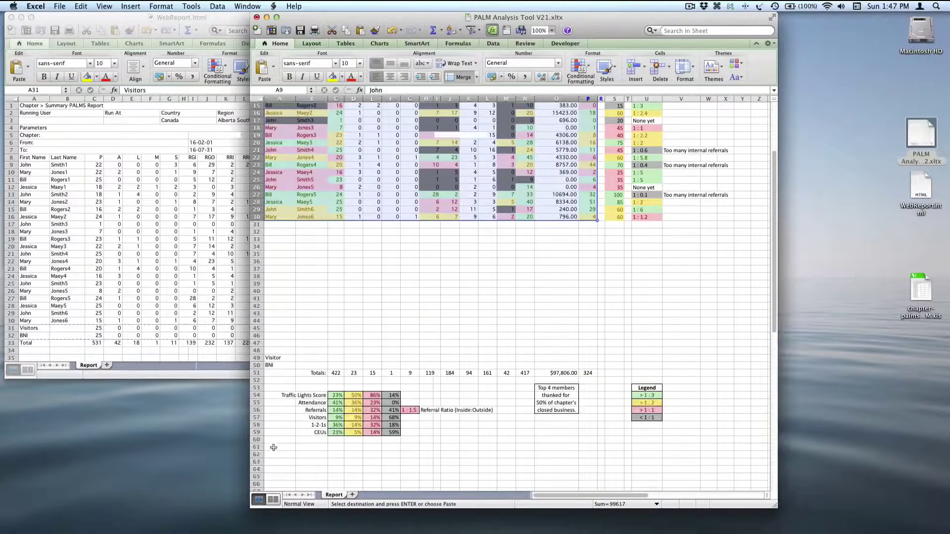
{"action": "left_click", "coordinate": [274, 358]}
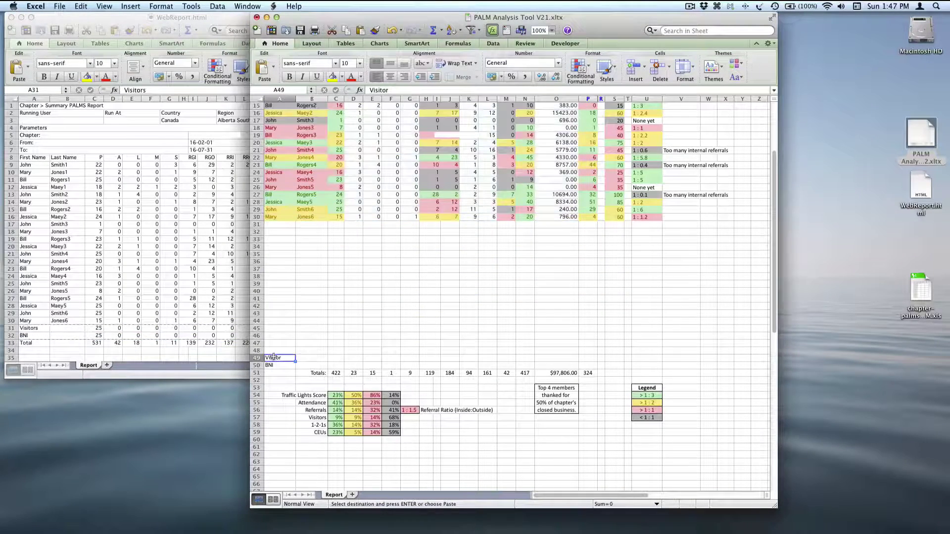
{"action": "key", "text": "super+v"}
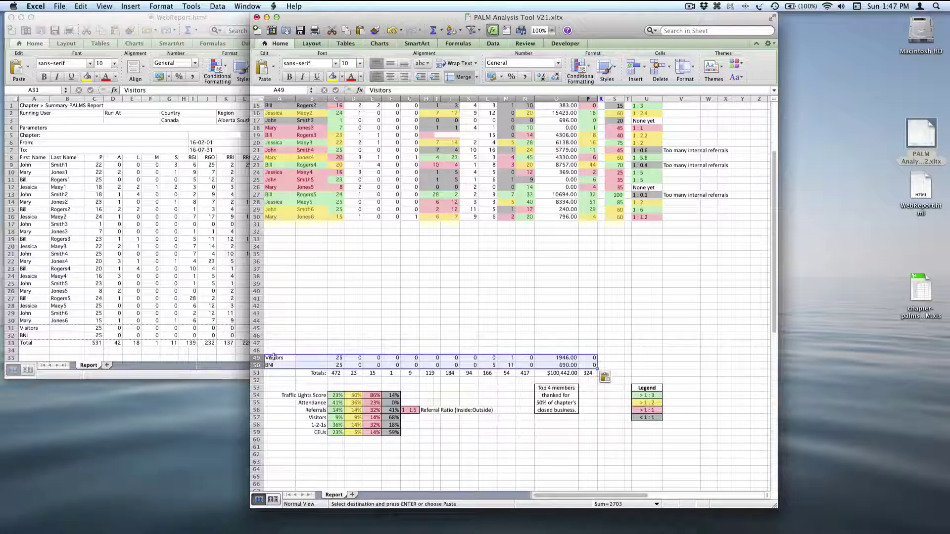
{"action": "scroll", "coordinate": [318, 269], "scroll_direction": "up", "scroll_amount": 5}
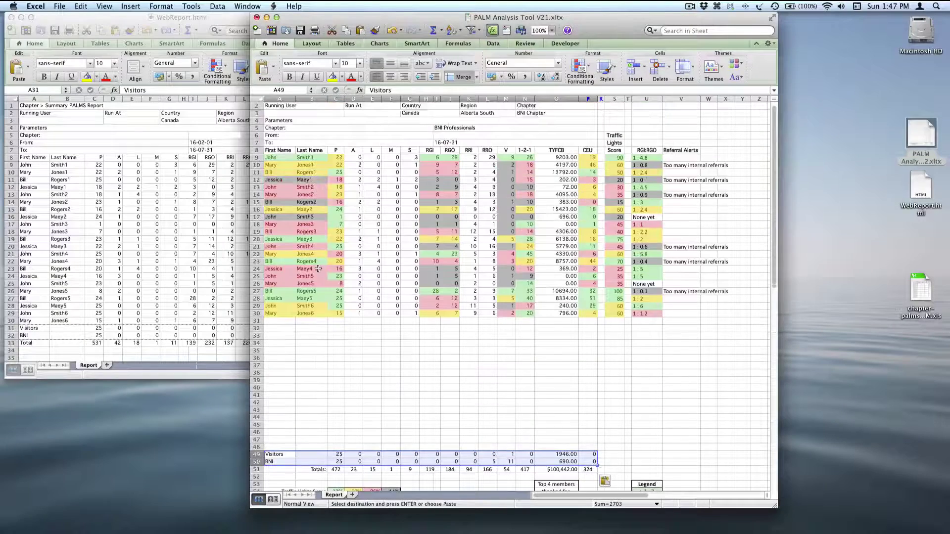
Delete the empty rows 31 to 48 between the last member row and the Visitors row of the analysis template
{"action": "scroll", "coordinate": [318, 269], "scroll_direction": "up", "scroll_amount": 1}
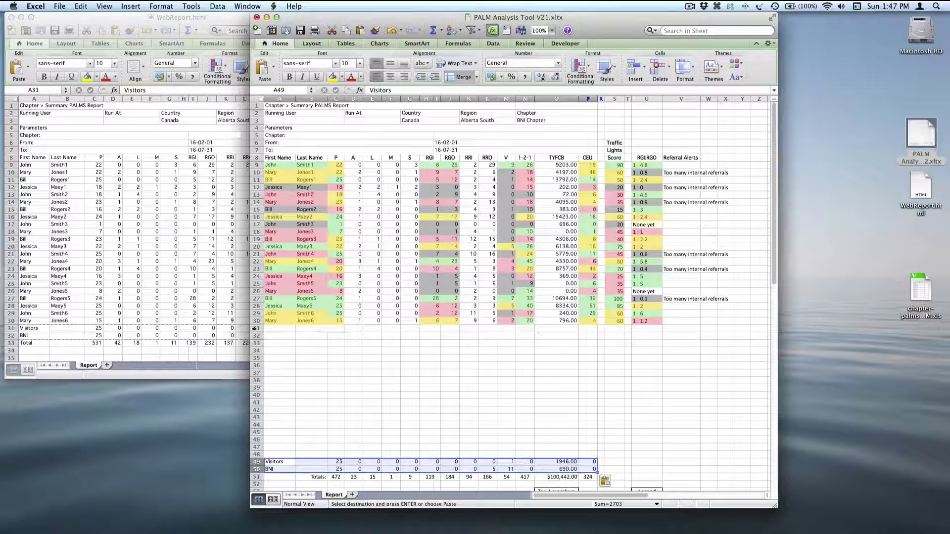
{"action": "left_click_drag", "start_coordinate": [254, 330], "coordinate": [243, 452]}
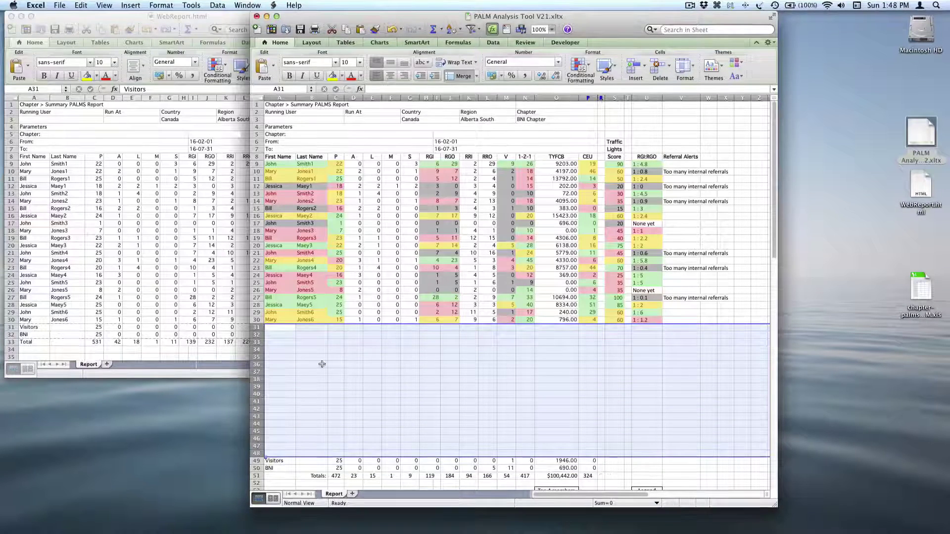
{"action": "right_click", "coordinate": [321, 365]}
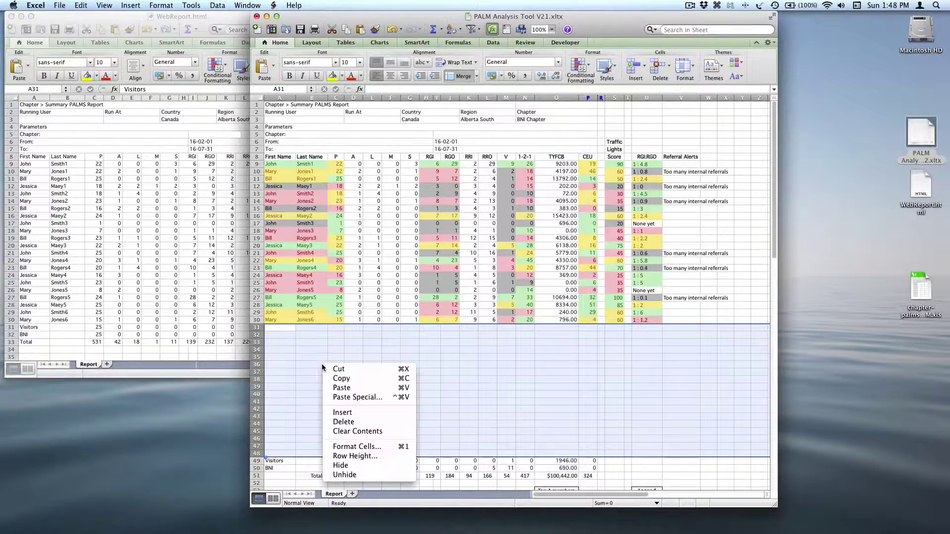
{"action": "left_click", "coordinate": [353, 422]}
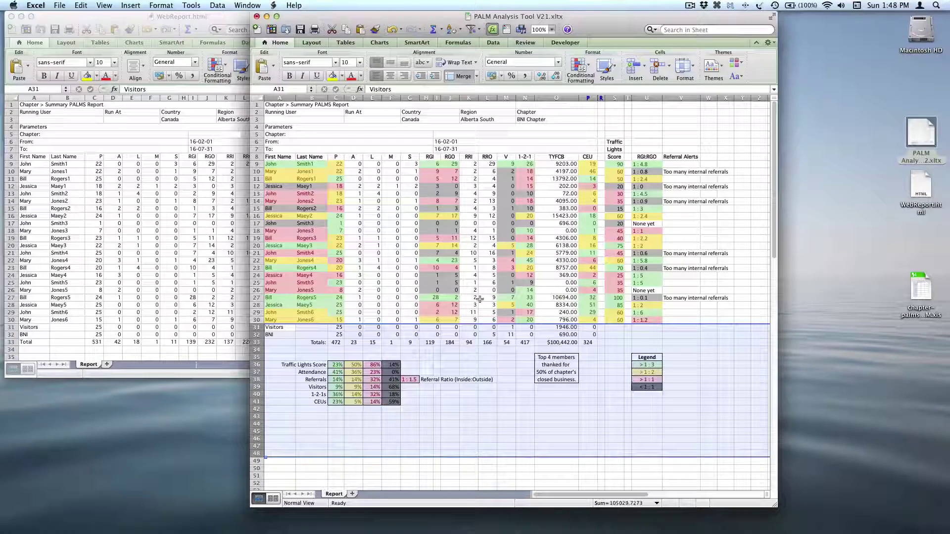
Copy the currency format of the TYFCB total in O33 to O9:O32 and reduce those cells to zero decimal places
{"action": "left_click", "coordinate": [556, 343]}
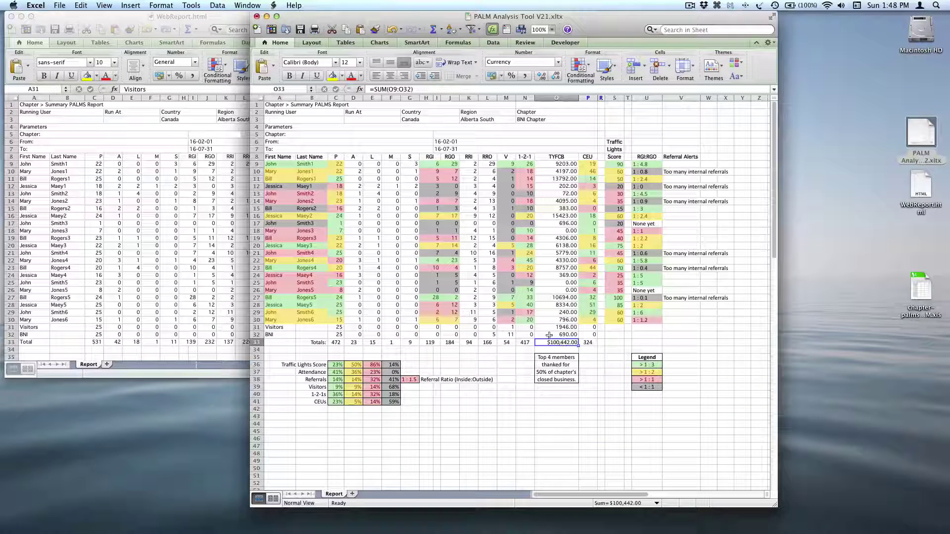
{"action": "left_click", "coordinate": [374, 29]}
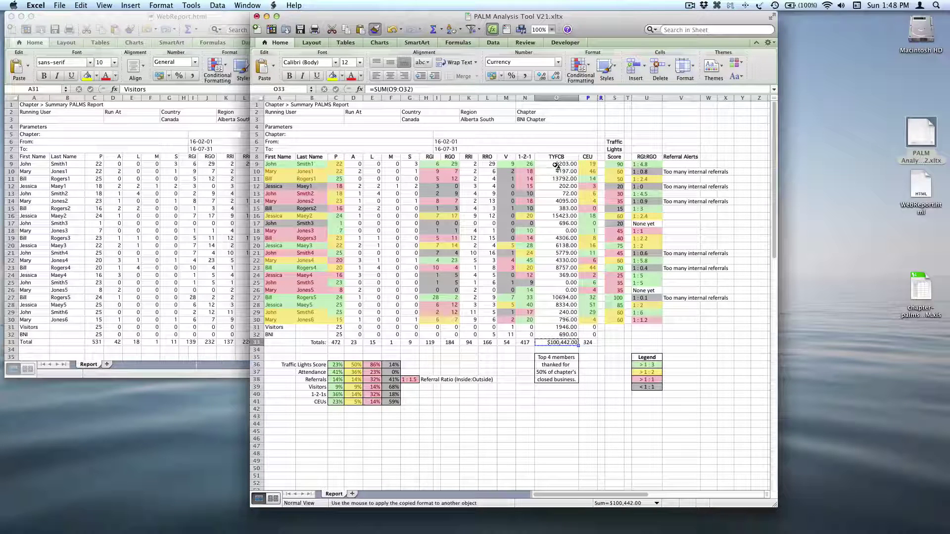
{"action": "left_click_drag", "start_coordinate": [557, 166], "coordinate": [566, 336]}
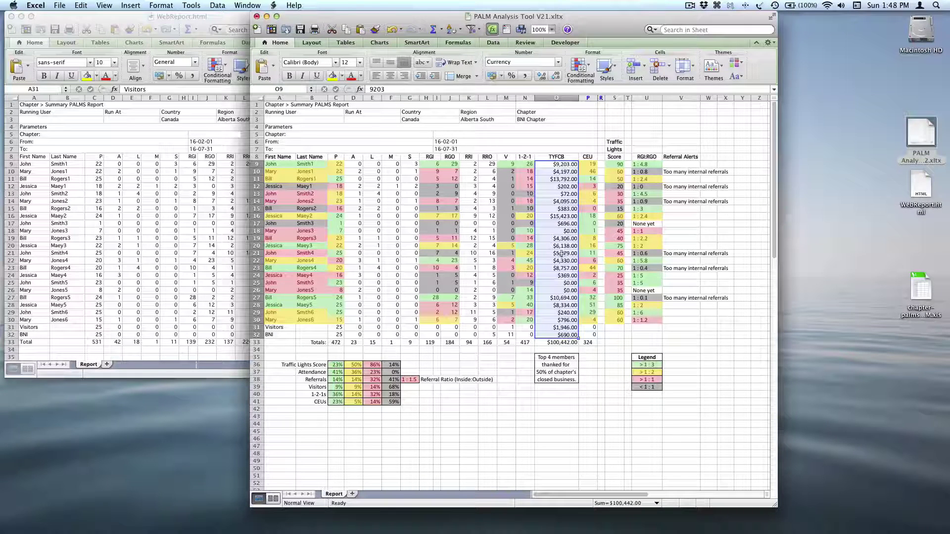
{"action": "left_click", "coordinate": [555, 77]}
{"action": "left_click", "coordinate": [556, 78]}
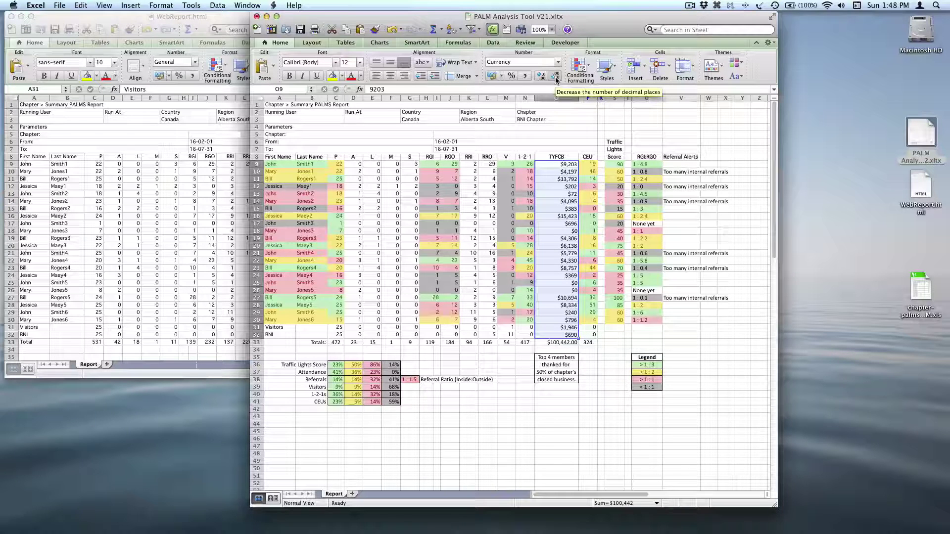
Center the values in C9:N32 together with those from the CEU to the Traffic Lights Score column, P9:S32
{"action": "left_click", "coordinate": [336, 164]}
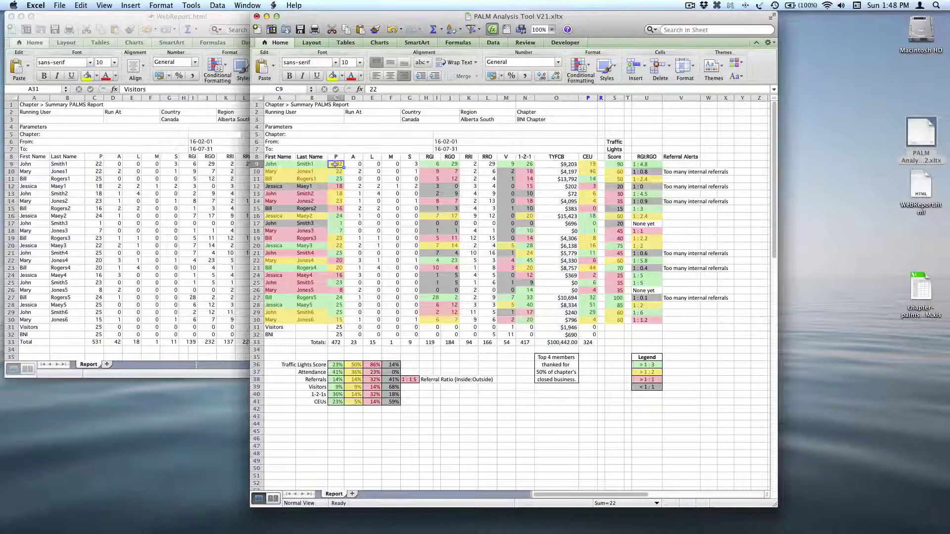
{"action": "left_click", "coordinate": [528, 335], "text": "shift"}
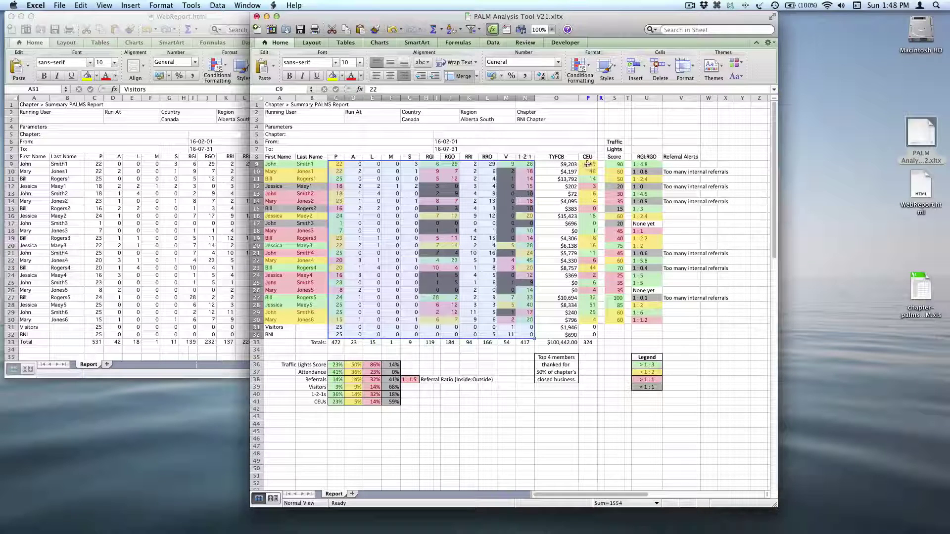
{"action": "left_click_drag", "start_coordinate": [588, 165], "coordinate": [612, 335]}
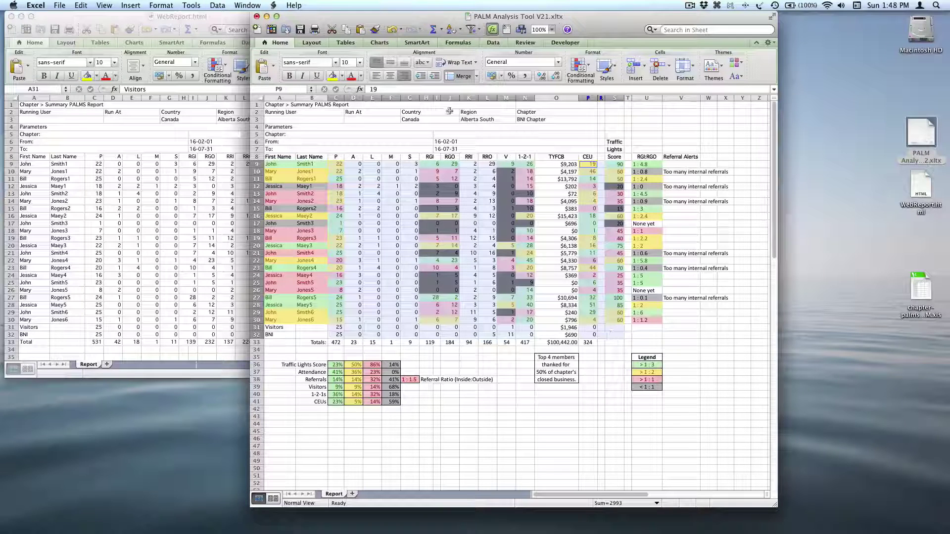
{"action": "left_click", "coordinate": [390, 76]}
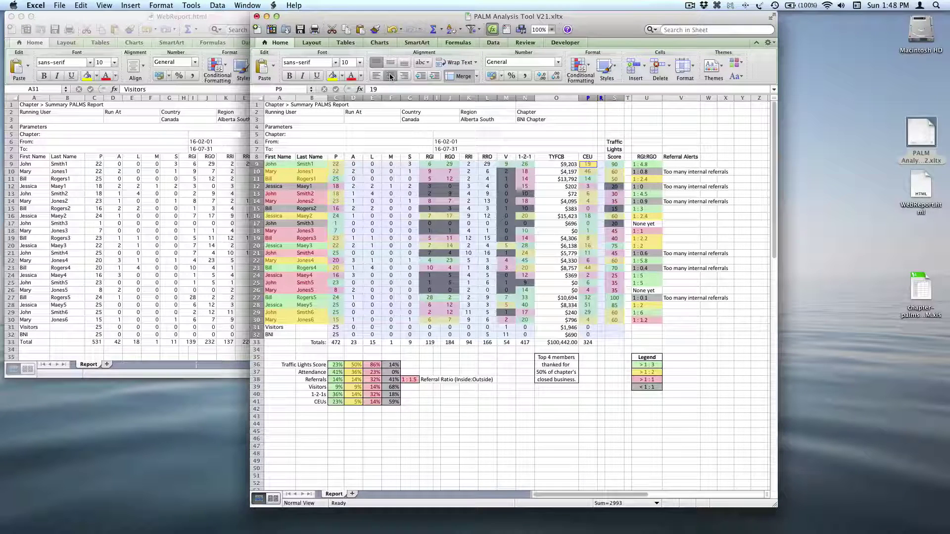
{"action": "left_click", "coordinate": [307, 105]}
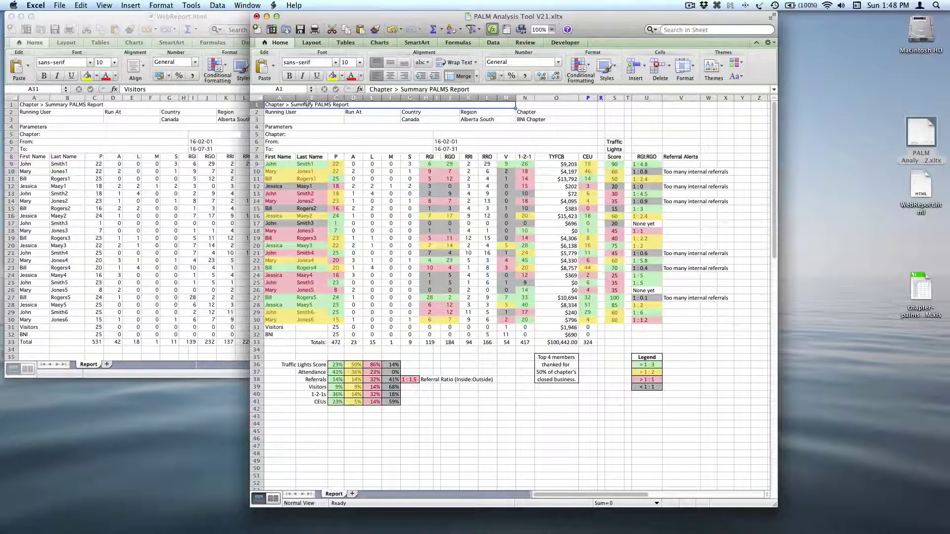